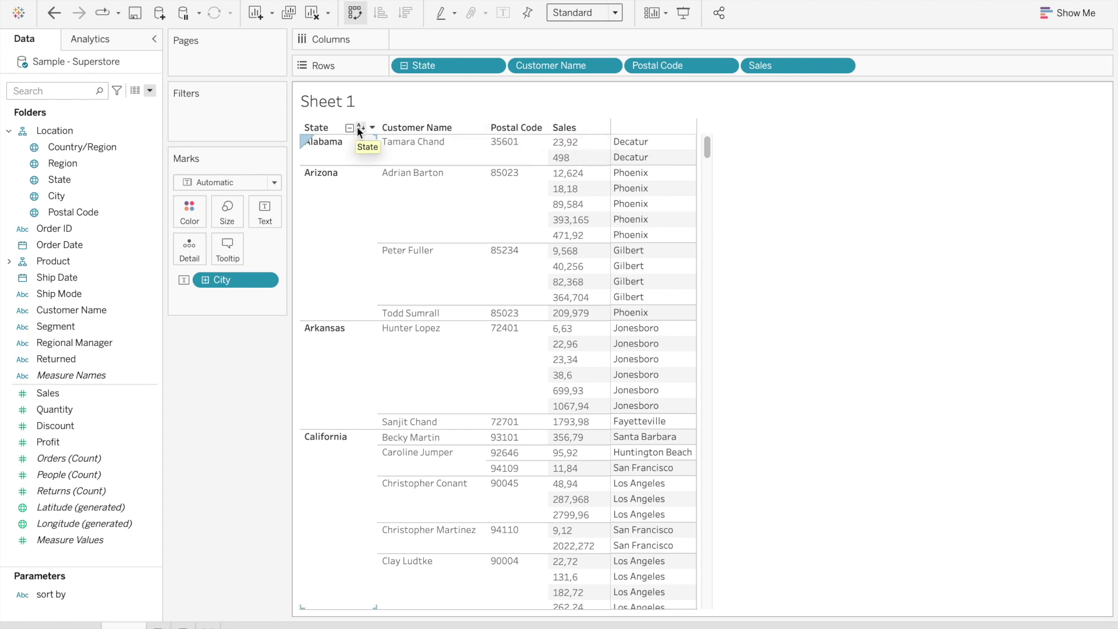
Sort the State and Customer Name columns ascending, then descending, then clear each sort
{"action": "left_click", "coordinate": [359, 127]}
{"action": "left_click", "coordinate": [358, 127]}
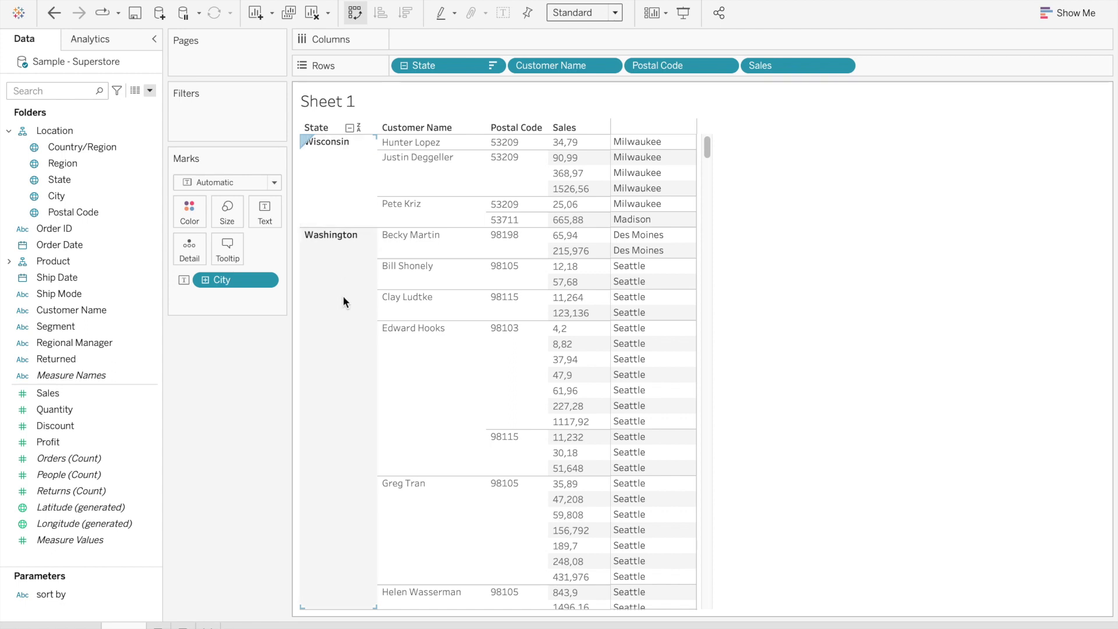
{"action": "left_click", "coordinate": [358, 127]}
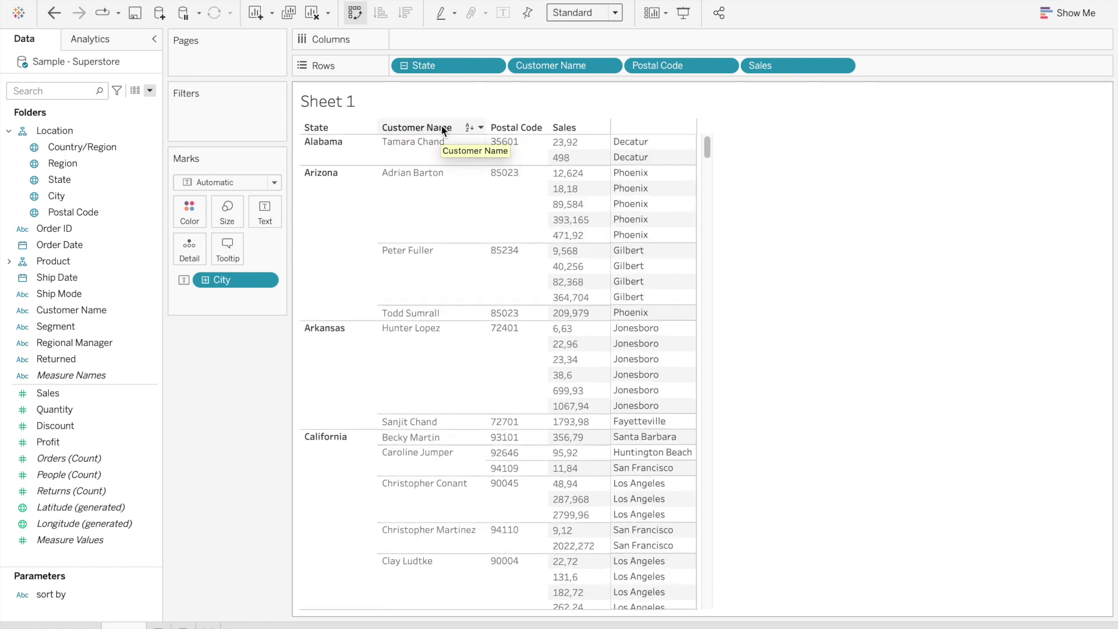
{"action": "left_click", "coordinate": [469, 127]}
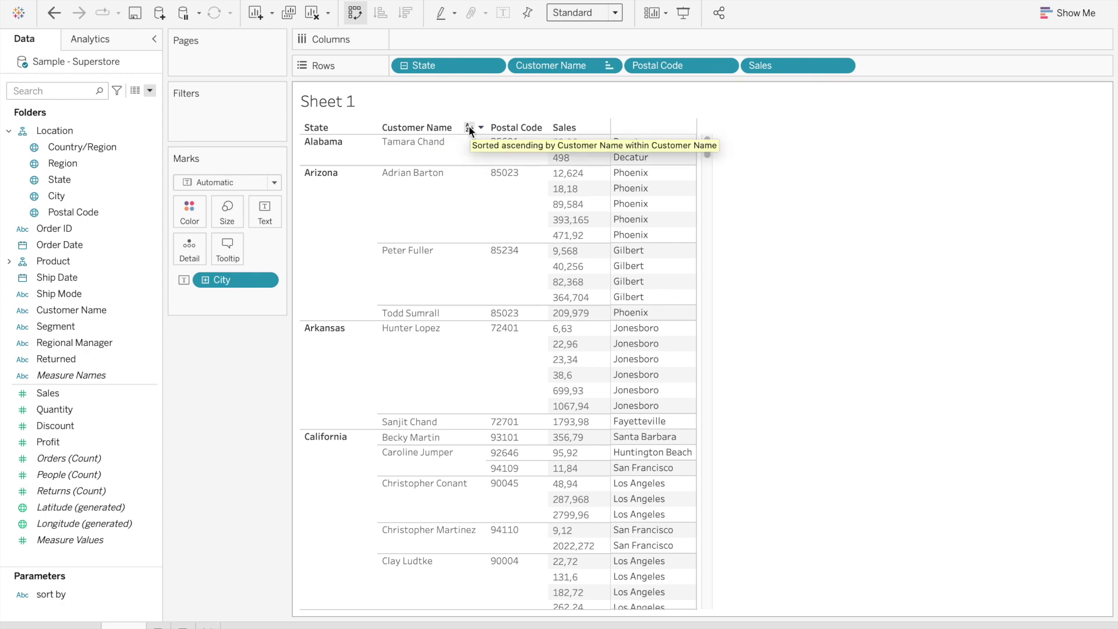
{"action": "left_click", "coordinate": [469, 127]}
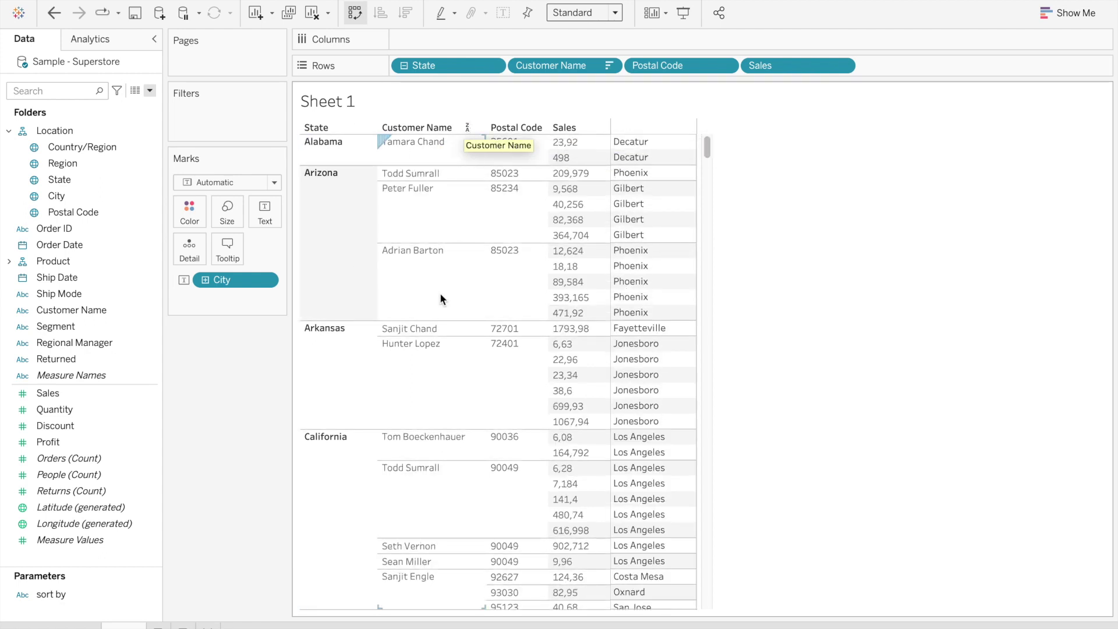
{"action": "left_click", "coordinate": [470, 129]}
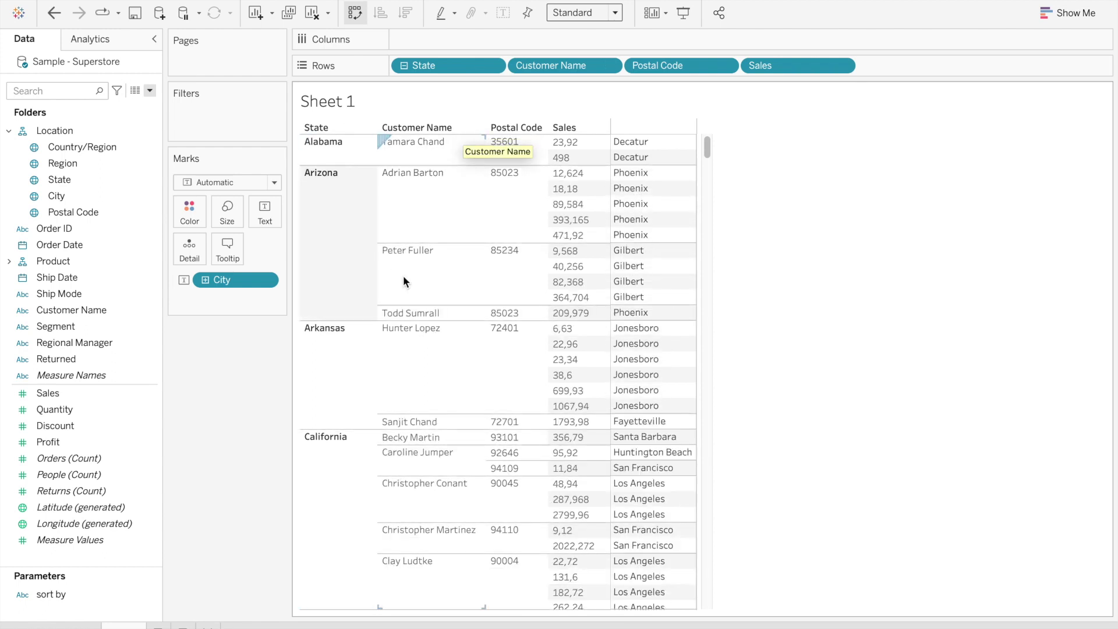
Order the rows by Postal Code, first descending and then ascending, and bring up the new-field options
{"action": "left_click", "coordinate": [532, 128]}
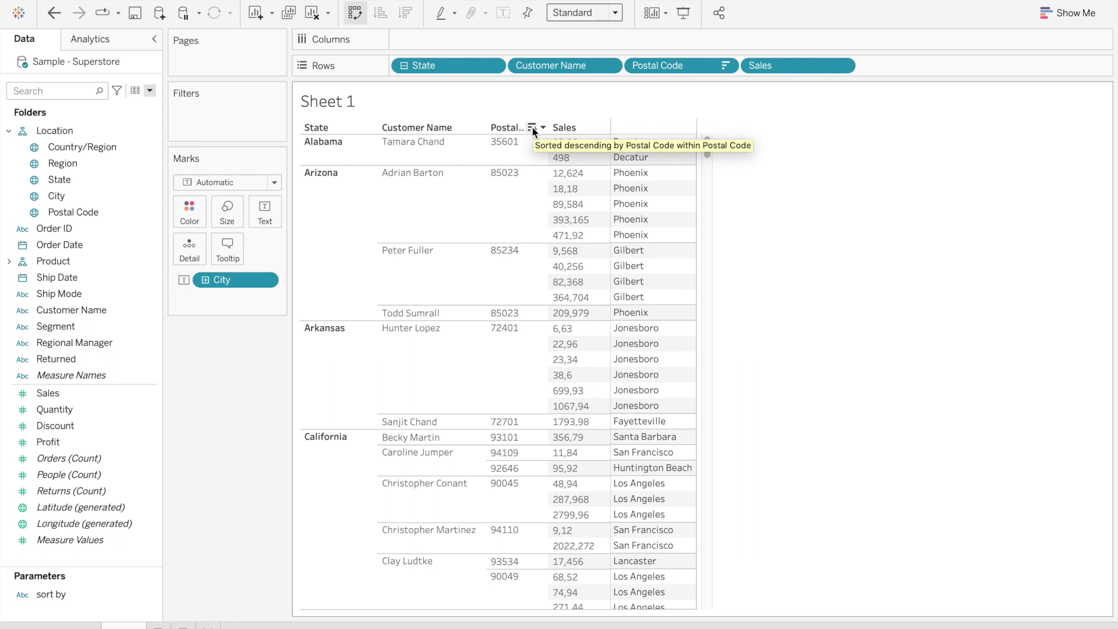
{"action": "left_click", "coordinate": [532, 127]}
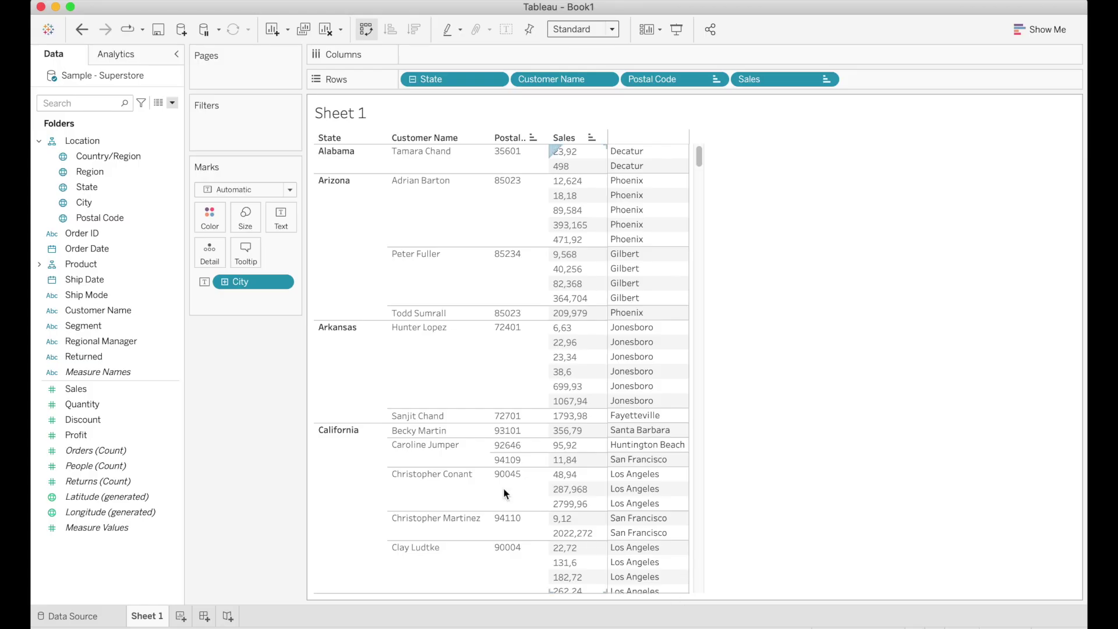
{"action": "left_click", "coordinate": [171, 104]}
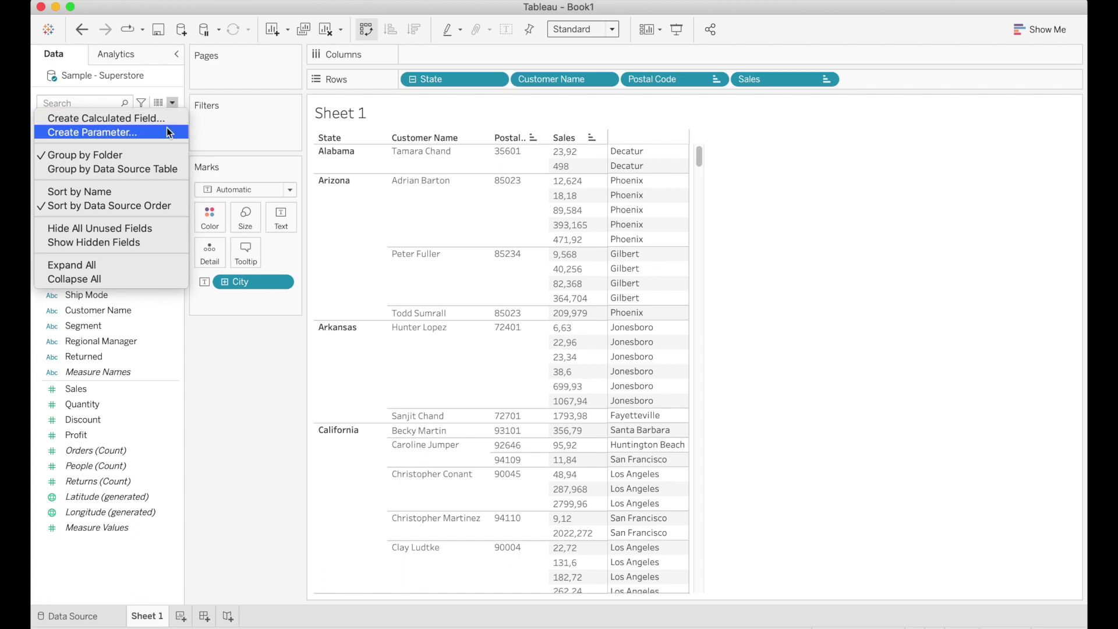
Name a new parameter 'Sort by' with String data type and a list of allowable values
{"action": "left_click", "coordinate": [167, 128]}
{"action": "type", "text": "Sort by"}
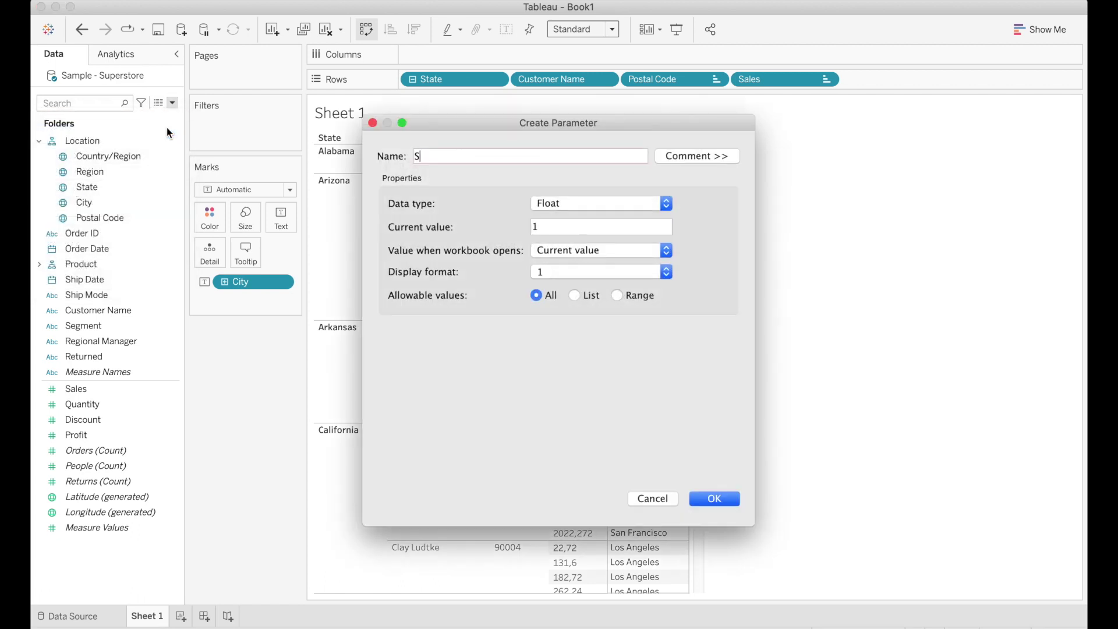
{"action": "left_click", "coordinate": [537, 202]}
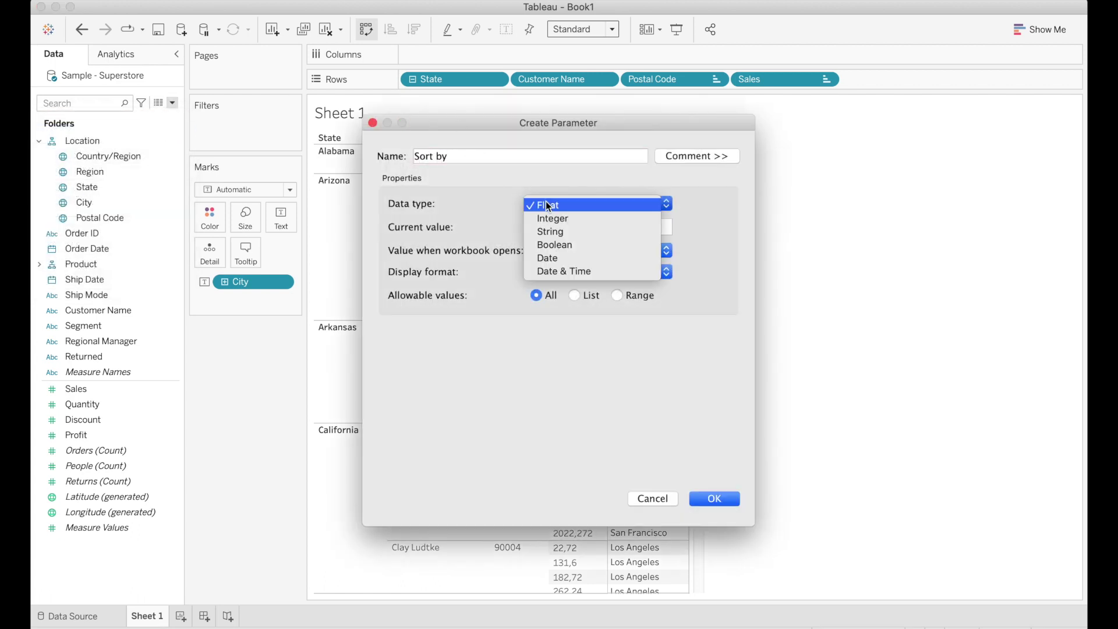
{"action": "left_click", "coordinate": [554, 237]}
{"action": "left_click", "coordinate": [575, 294]}
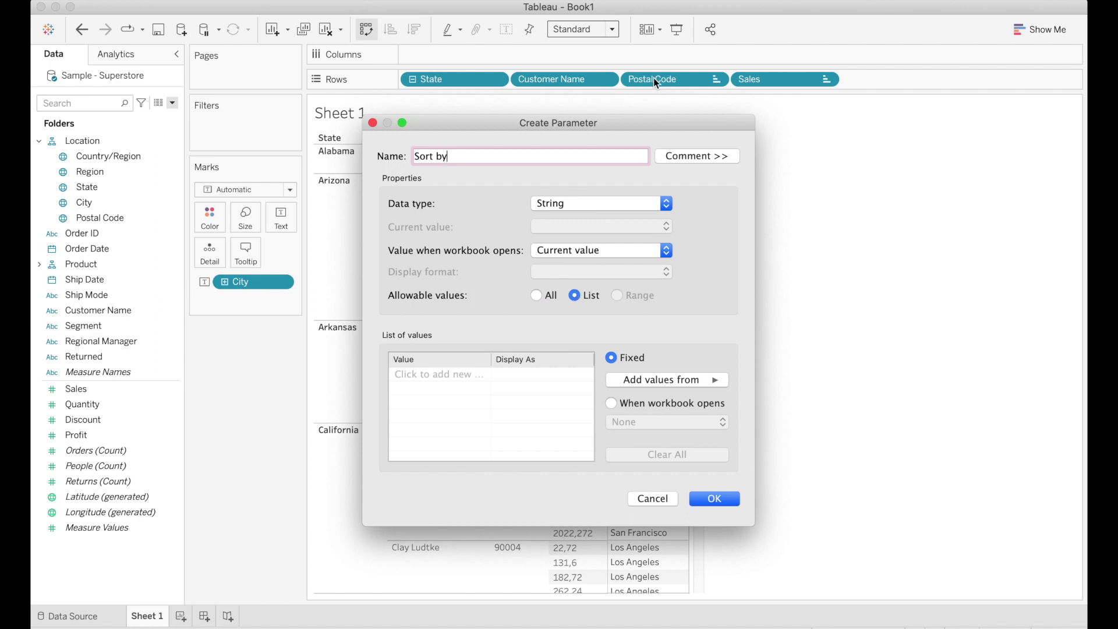
Enter the list values State, Customer Name, Postal Code and Sales, and confirm the parameter
{"action": "left_click", "coordinate": [431, 371]}
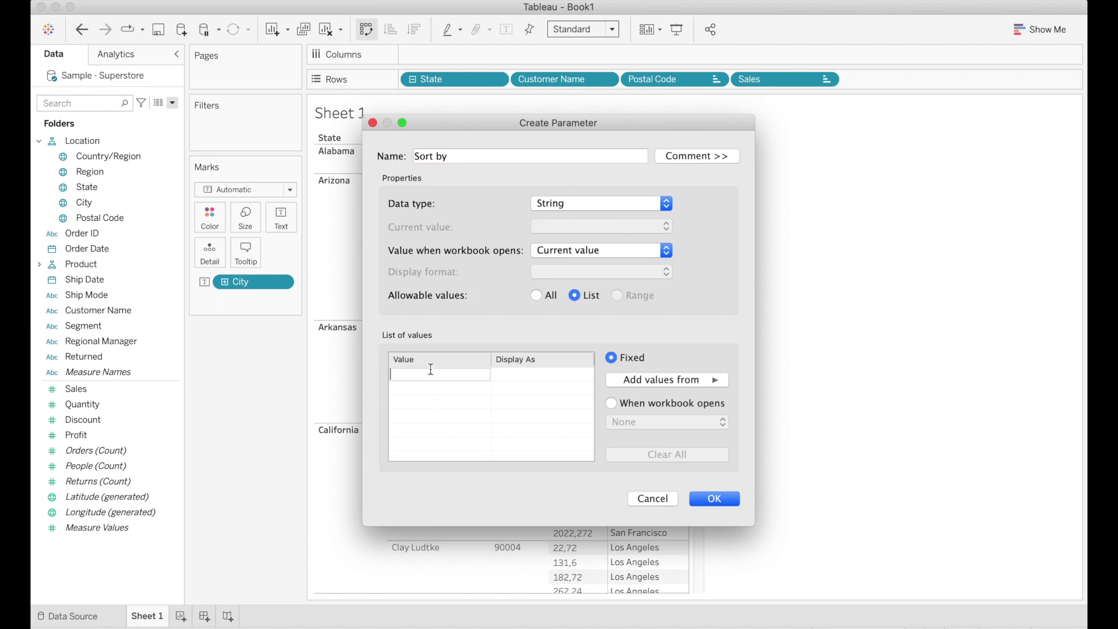
{"action": "type", "text": "State"}
{"action": "key", "text": "Return"}
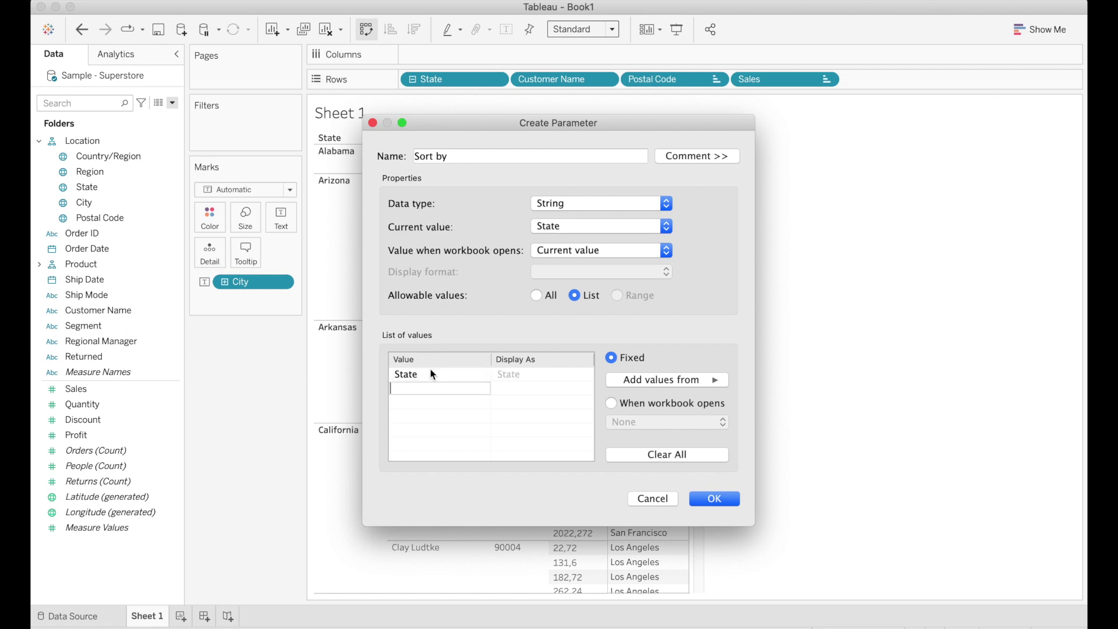
{"action": "type", "text": "Customer"}
{"action": "key", "text": "BackSpace"}
{"action": "key", "text": "BackSpace"}
{"action": "key", "text": "BackSpace"}
{"action": "type", "text": "mer Name"}
{"action": "key", "text": "Return"}
{"action": "type", "text": "Postal Code"}
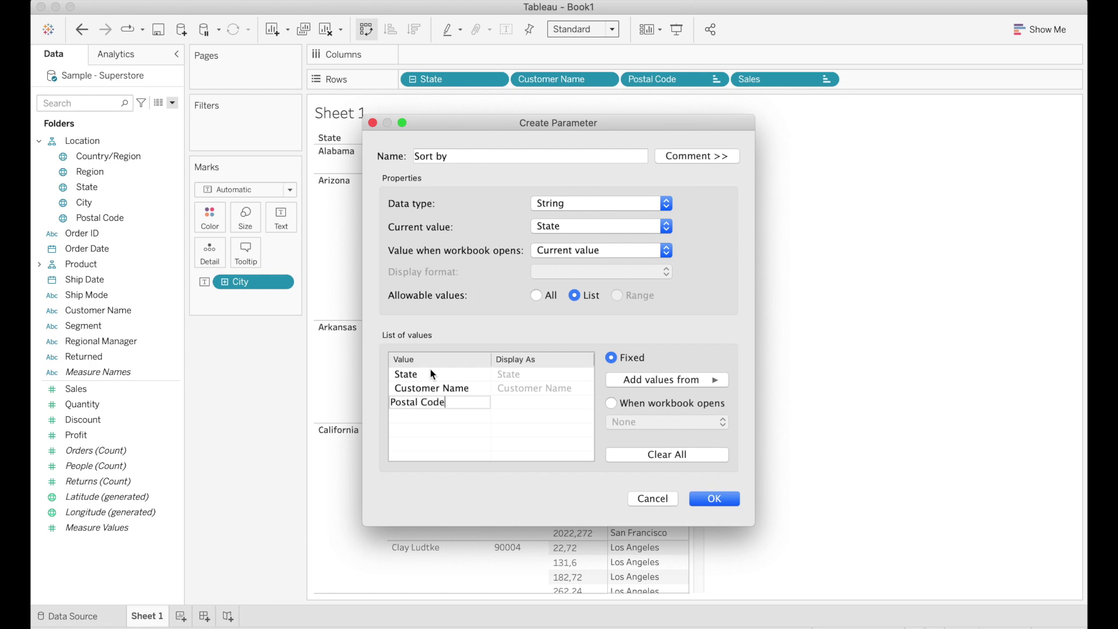
{"action": "key", "text": "Return"}
{"action": "type", "text": "Sales"}
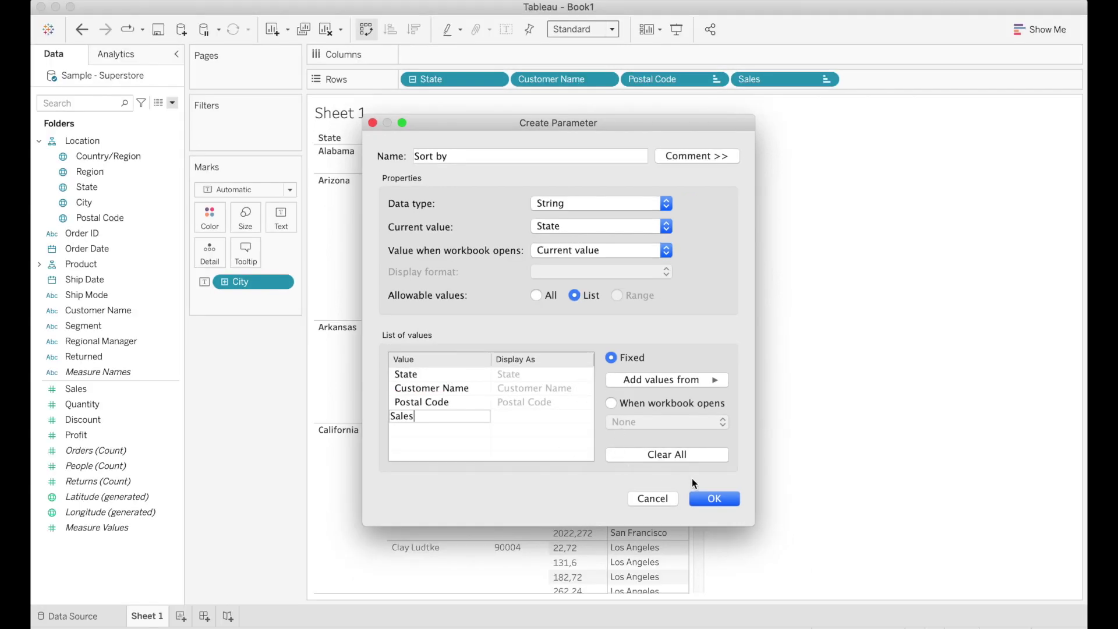
{"action": "left_click", "coordinate": [714, 499]}
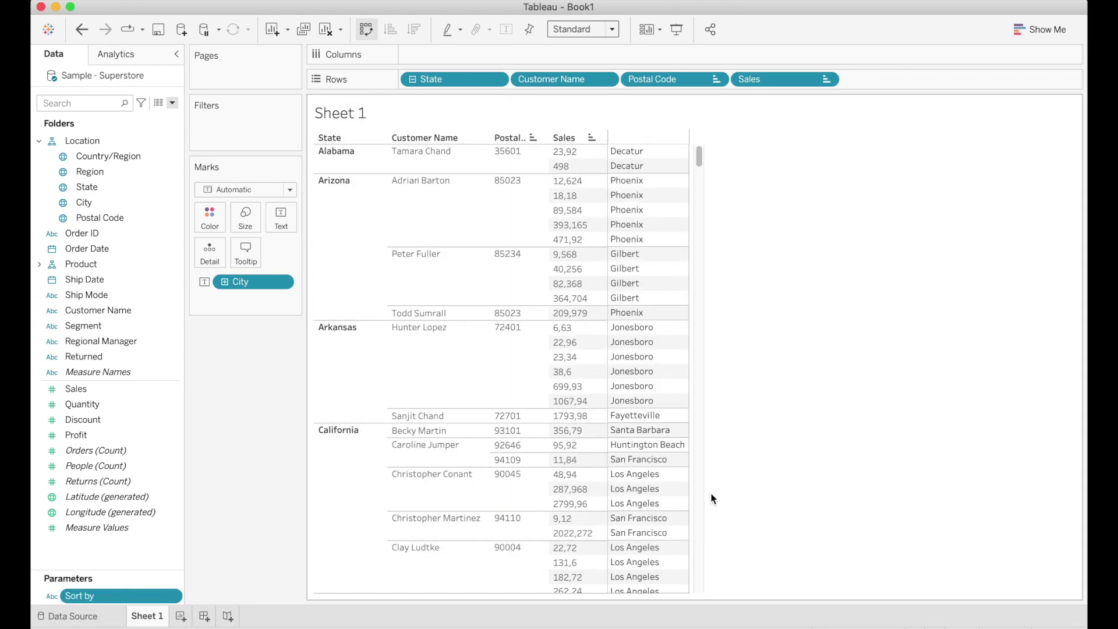
Create a calculated field from the Sort by parameter named 'Sort by calculation'
{"action": "right_click", "coordinate": [162, 597]}
{"action": "mouse_move", "coordinate": [232, 506]}
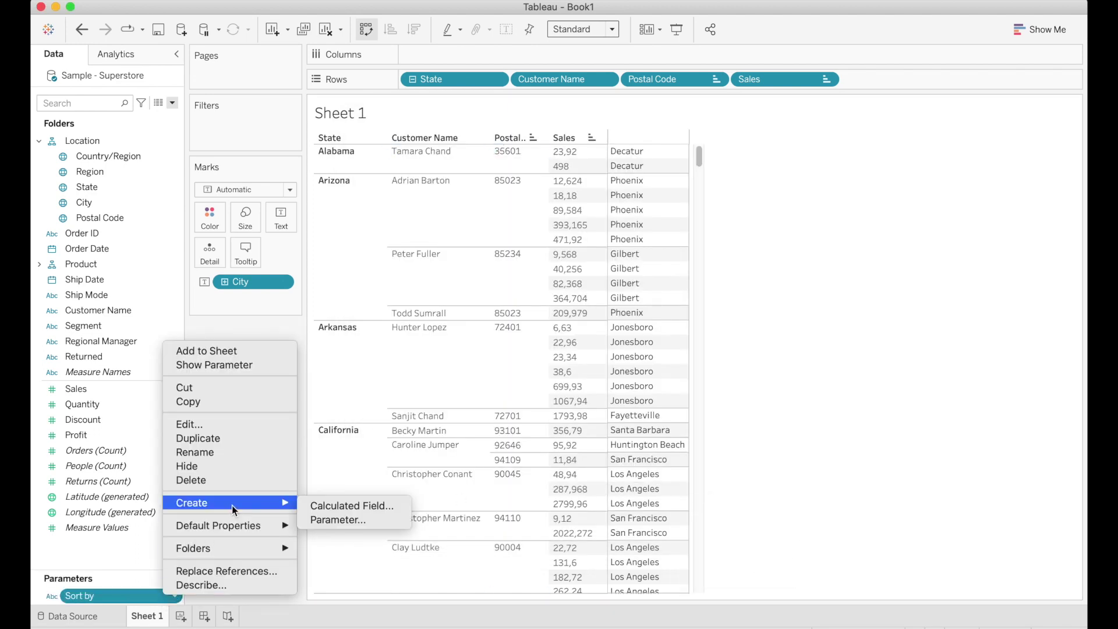
{"action": "left_click", "coordinate": [322, 505]}
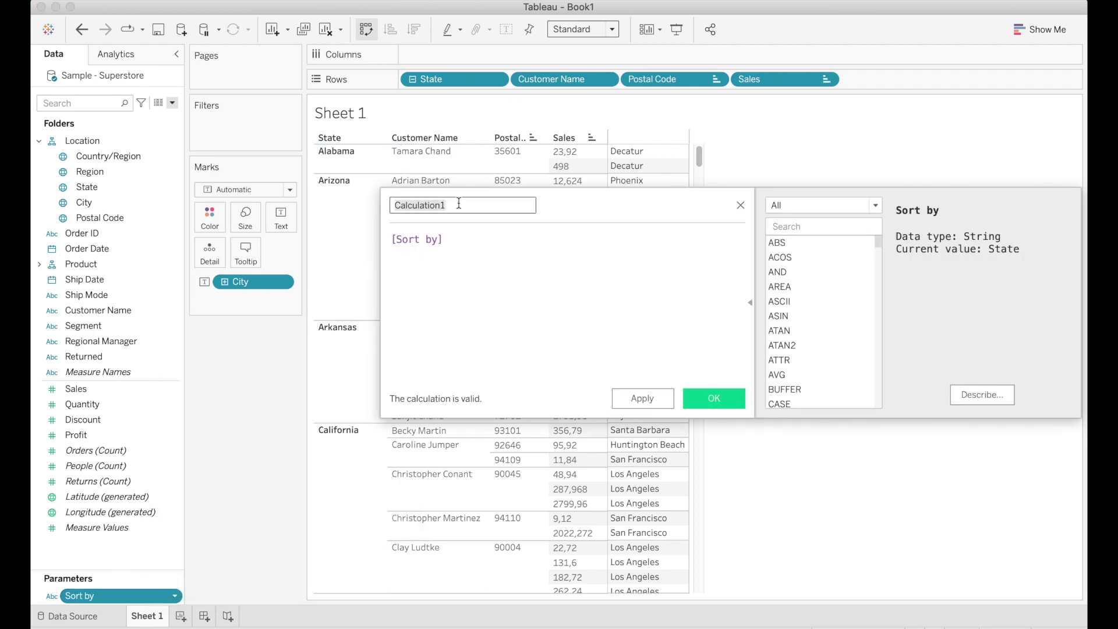
{"action": "type", "text": "Sort by calculation"}
Write the first formula line: IF [Sort by] = "State" THEN [State]
{"action": "left_click", "coordinate": [392, 238]}
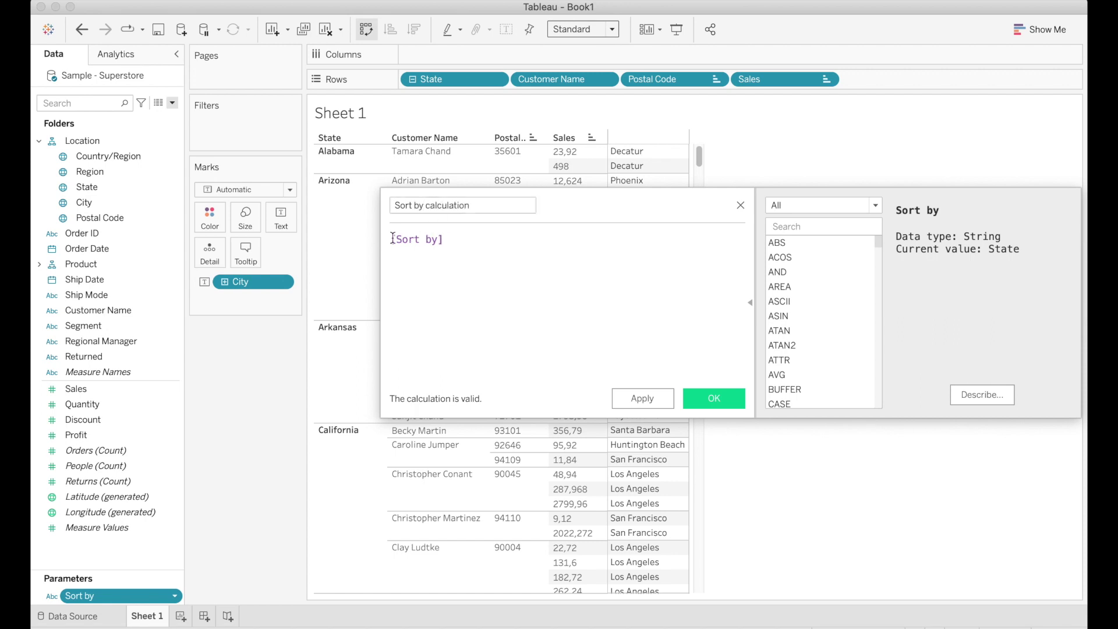
{"action": "type", "text": "if"}
{"action": "left_click", "coordinate": [489, 237]}
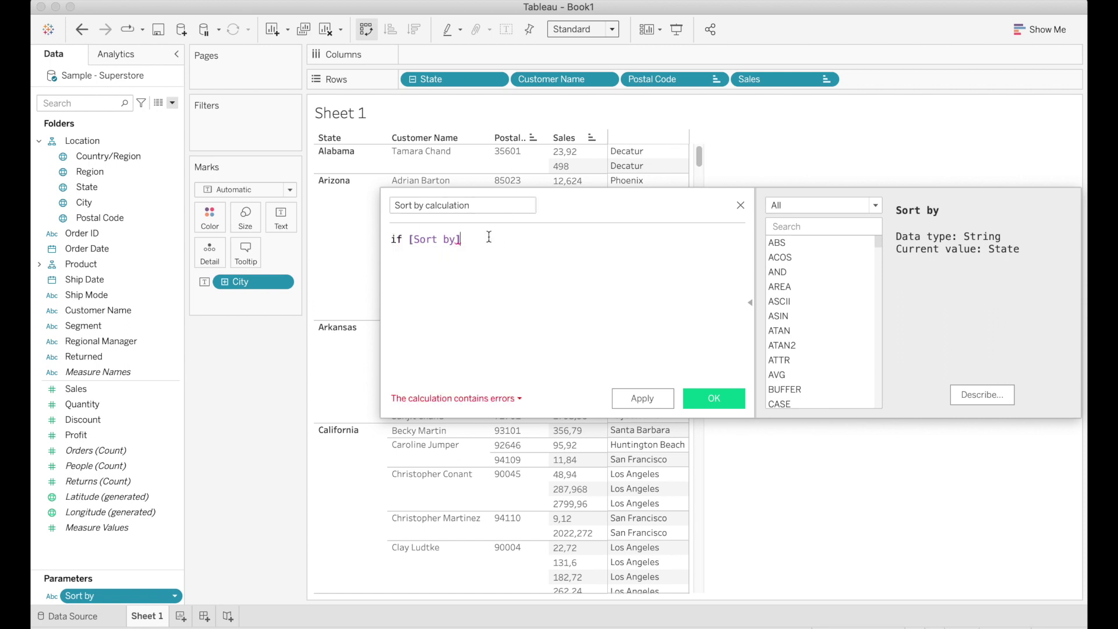
{"action": "type", "text": "= "}
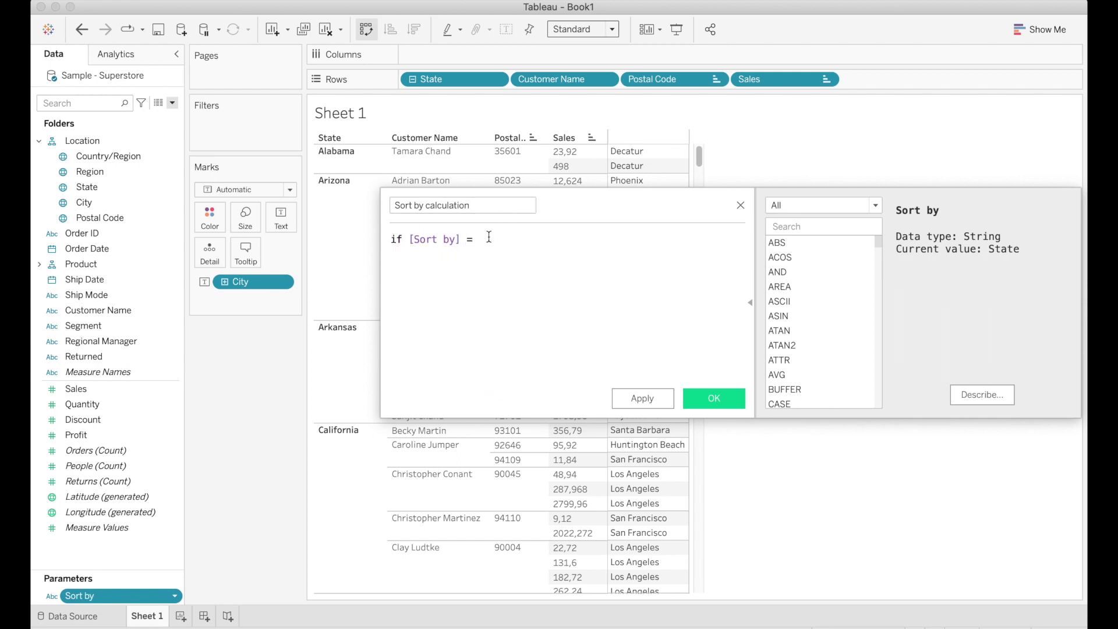
{"action": "type", "text": "\"State\""}
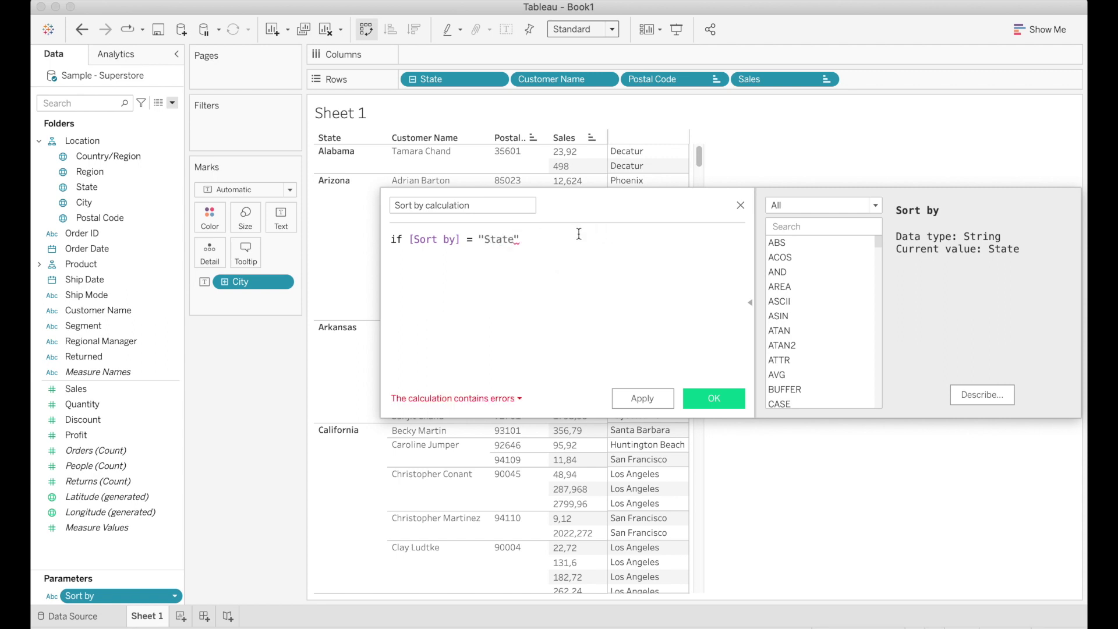
{"action": "type", "text": " then sta"}
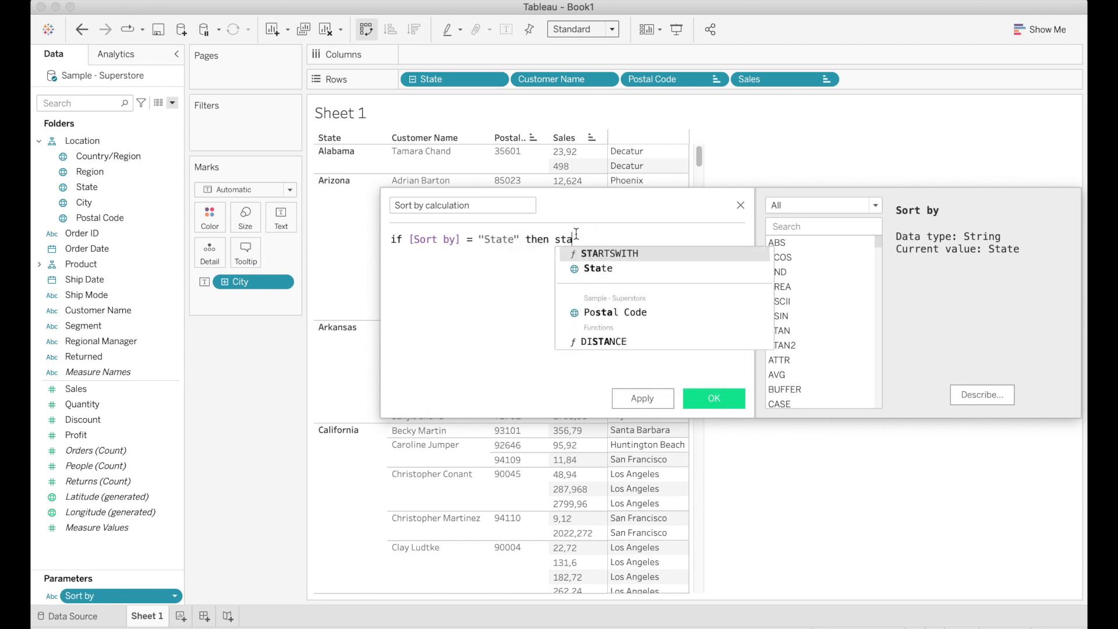
{"action": "key", "text": "Down"}
{"action": "key", "text": "Return"}
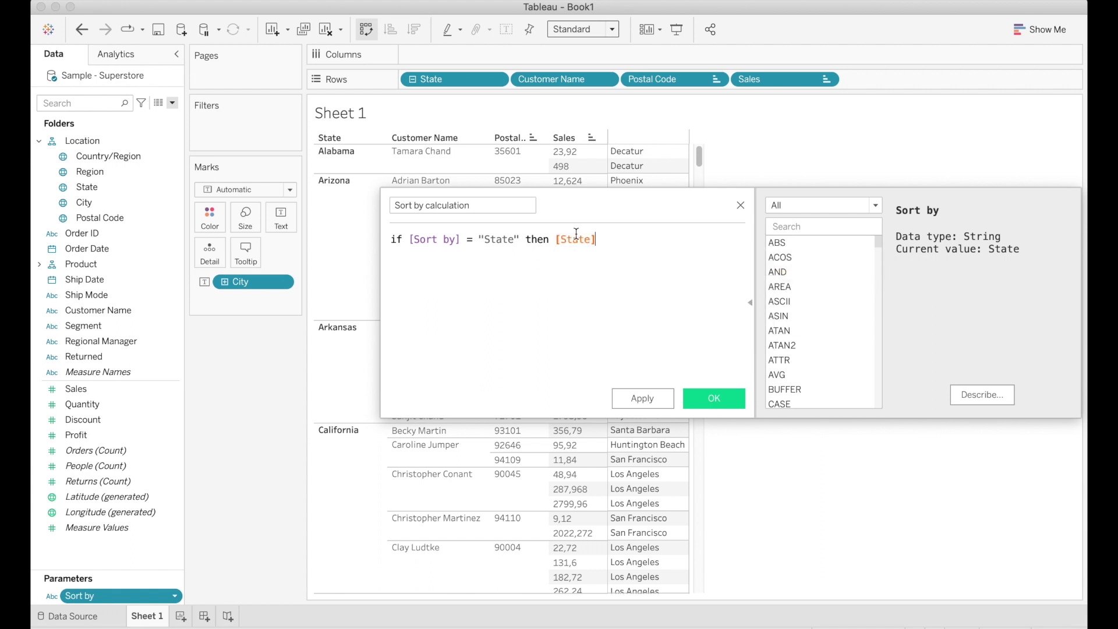
Add ELSEIF lines returning Customer Name, Postal Code and STR(Sales), ending with END
{"action": "type", "text": "elseif sort"}
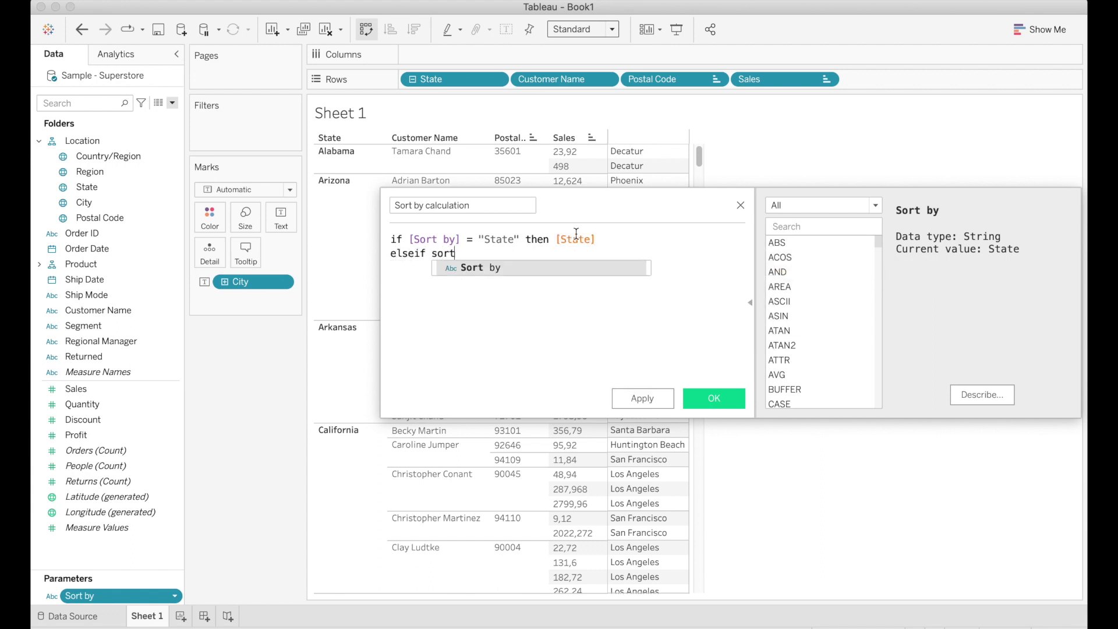
{"action": "key", "text": "Return"}
{"action": "type", "text": "= \"\""}
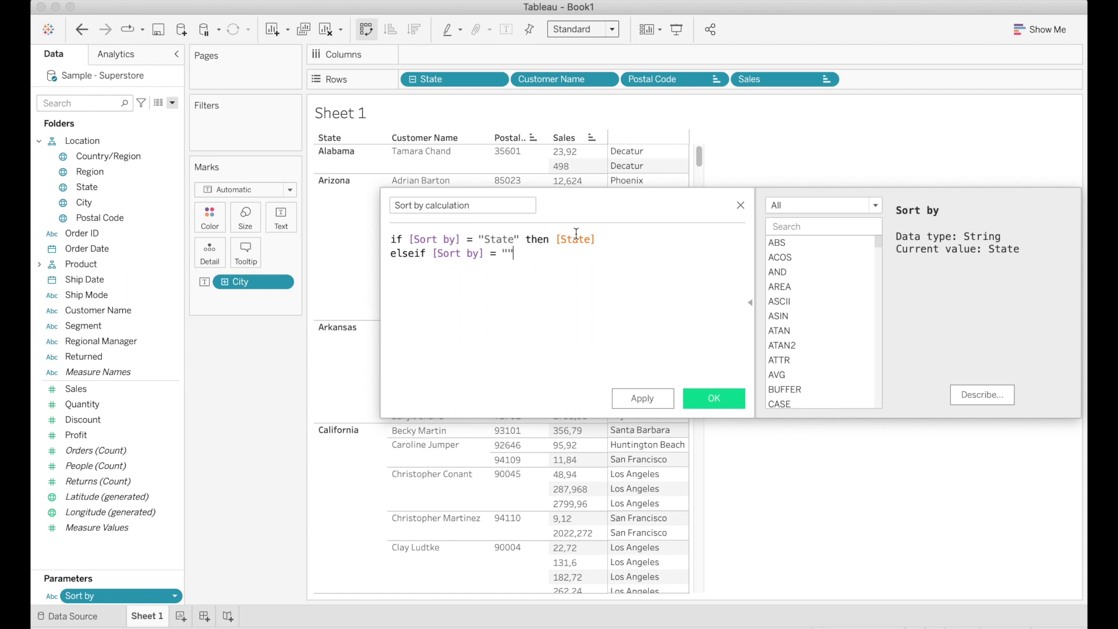
{"action": "key", "text": "Left"}
{"action": "type", "text": "Customer Name"}
{"action": "key", "text": "Right"}
{"action": "type", "text": "then cu"}
{"action": "key", "text": "Return"}
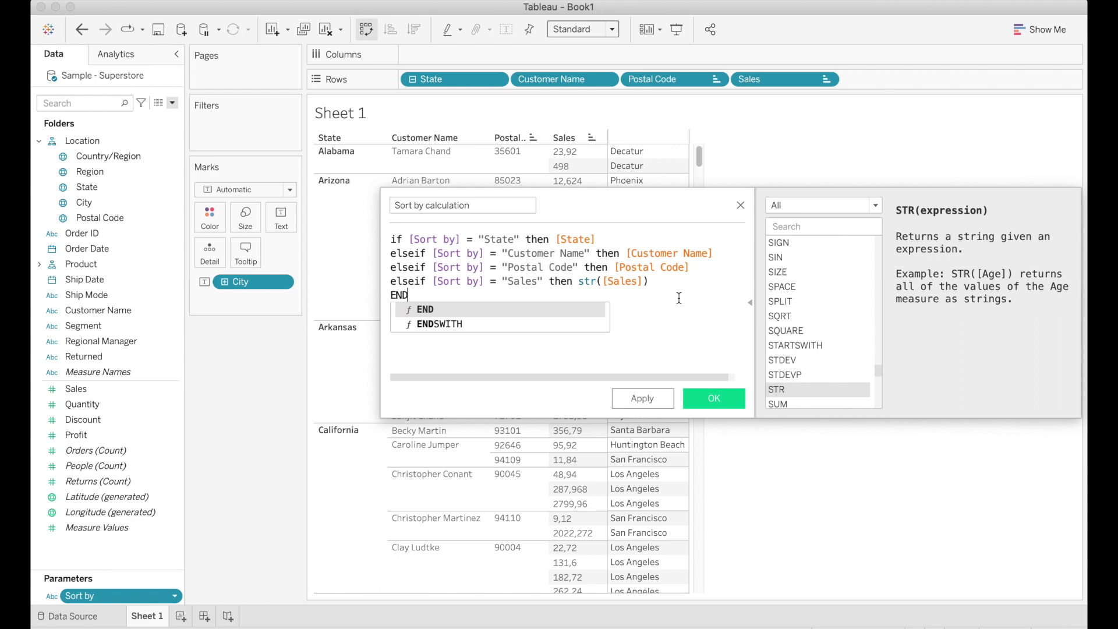
Fix the calculation error by wrapping [Postal Code] in STR(), then save the field
{"action": "key", "text": "Escape"}
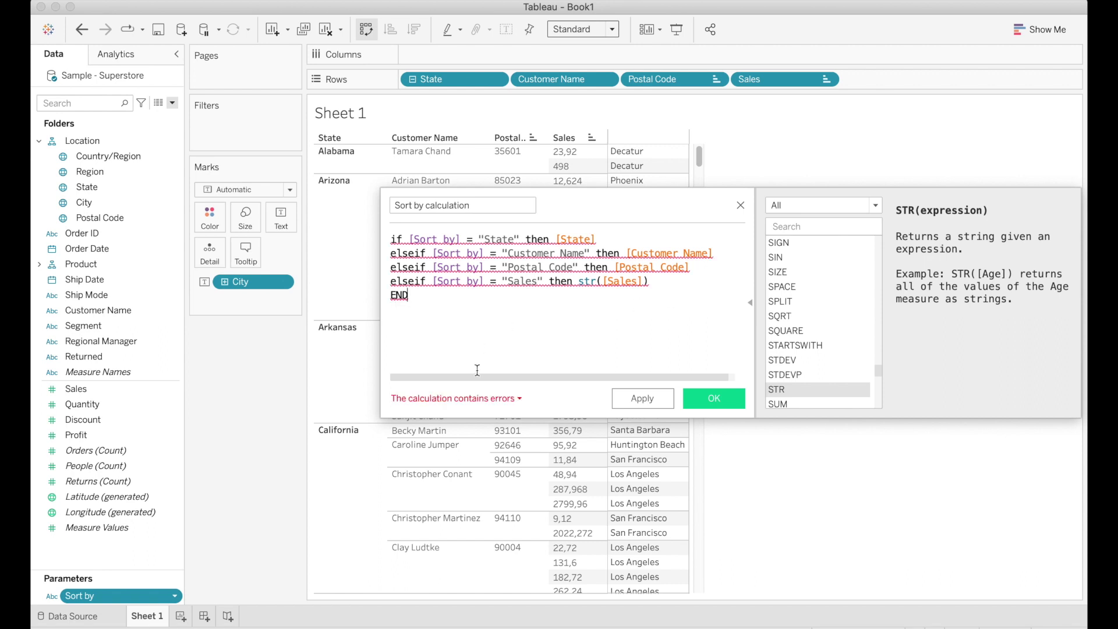
{"action": "left_click", "coordinate": [496, 402]}
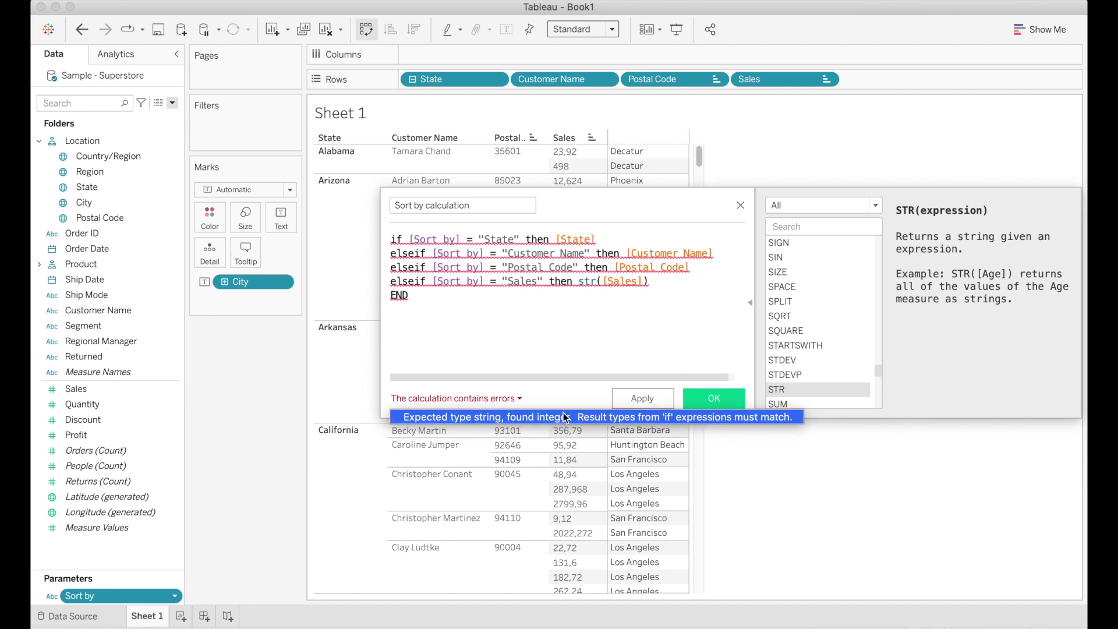
{"action": "left_click", "coordinate": [613, 268]}
{"action": "type", "text": "str"}
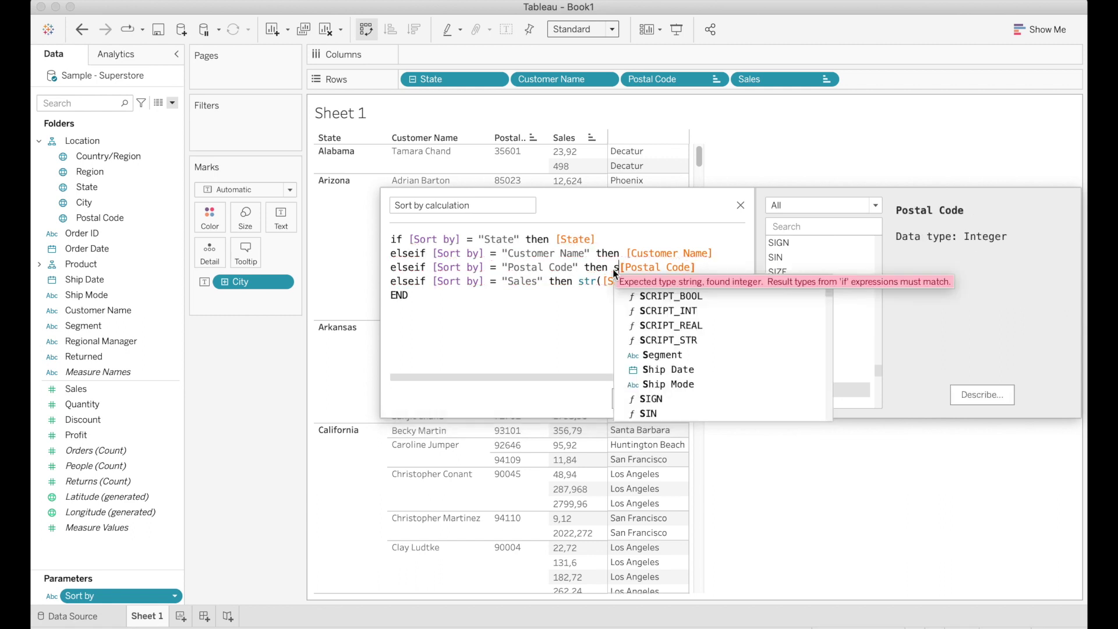
{"action": "type", "text": "("}
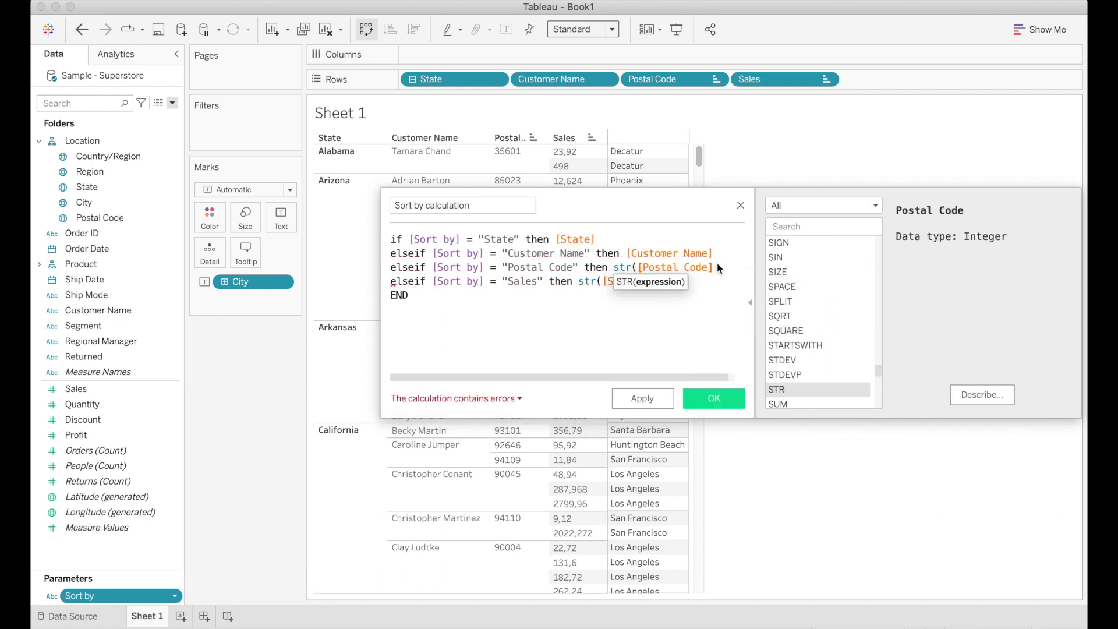
{"action": "left_click", "coordinate": [717, 268]}
{"action": "type", "text": ")"}
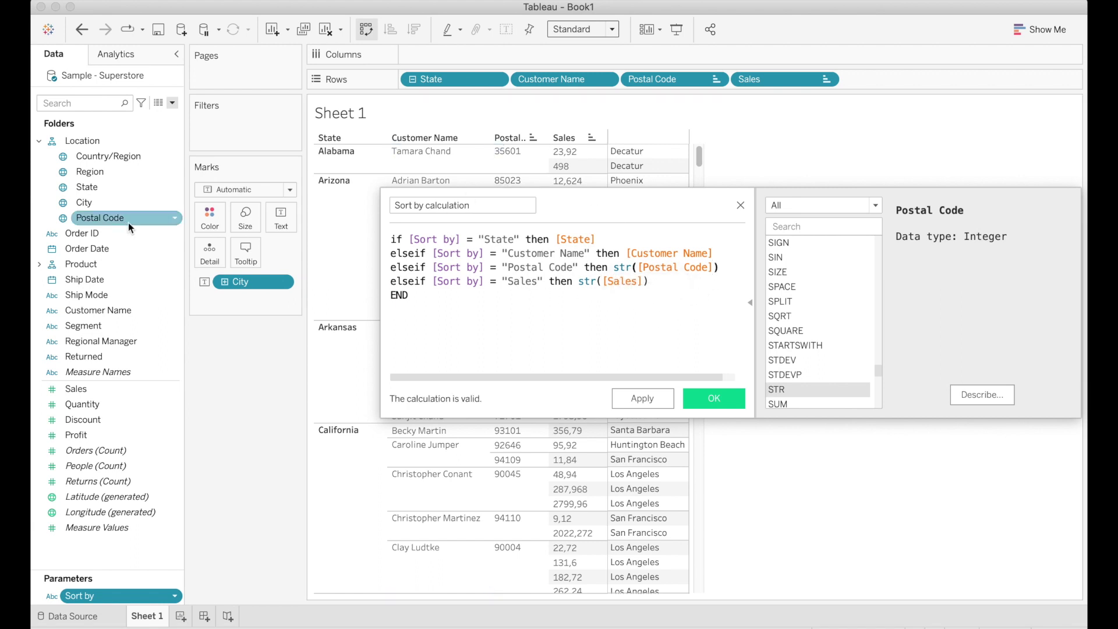
{"action": "left_click", "coordinate": [712, 399]}
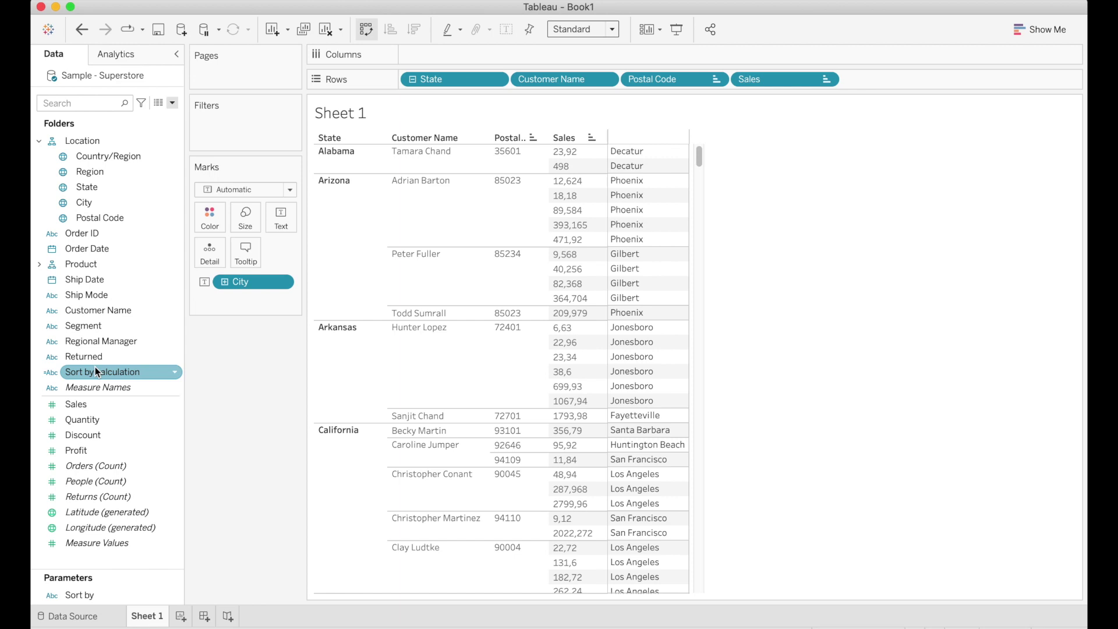
Place Sort by calculation on Rows in front of the State pill
{"action": "left_click_drag", "start_coordinate": [96, 369], "coordinate": [405, 75]}
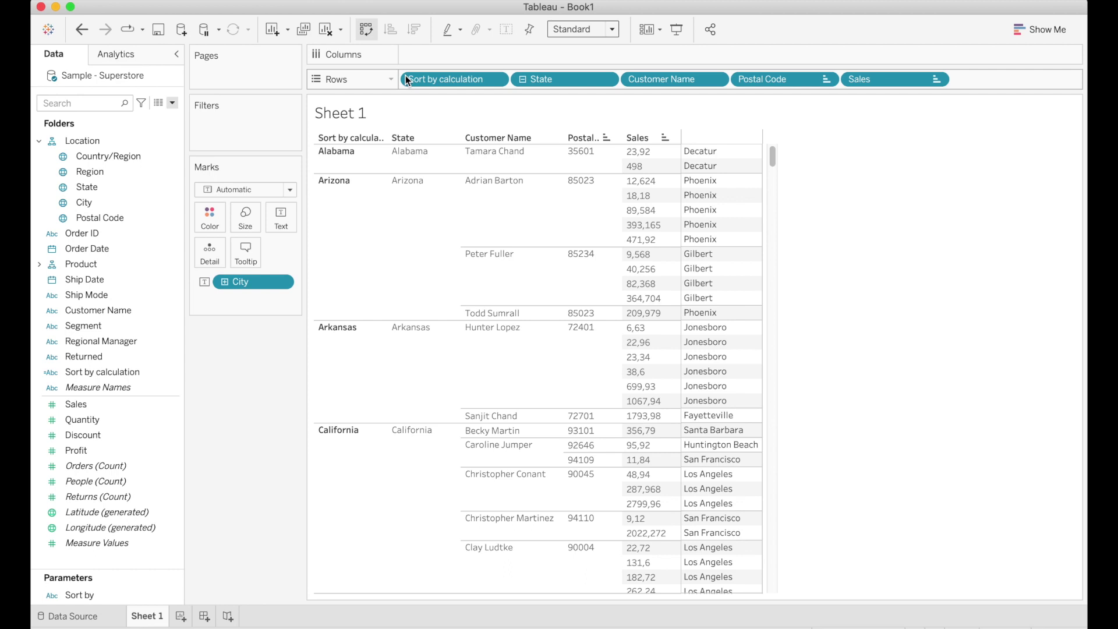
{"action": "right_click", "coordinate": [97, 595]}
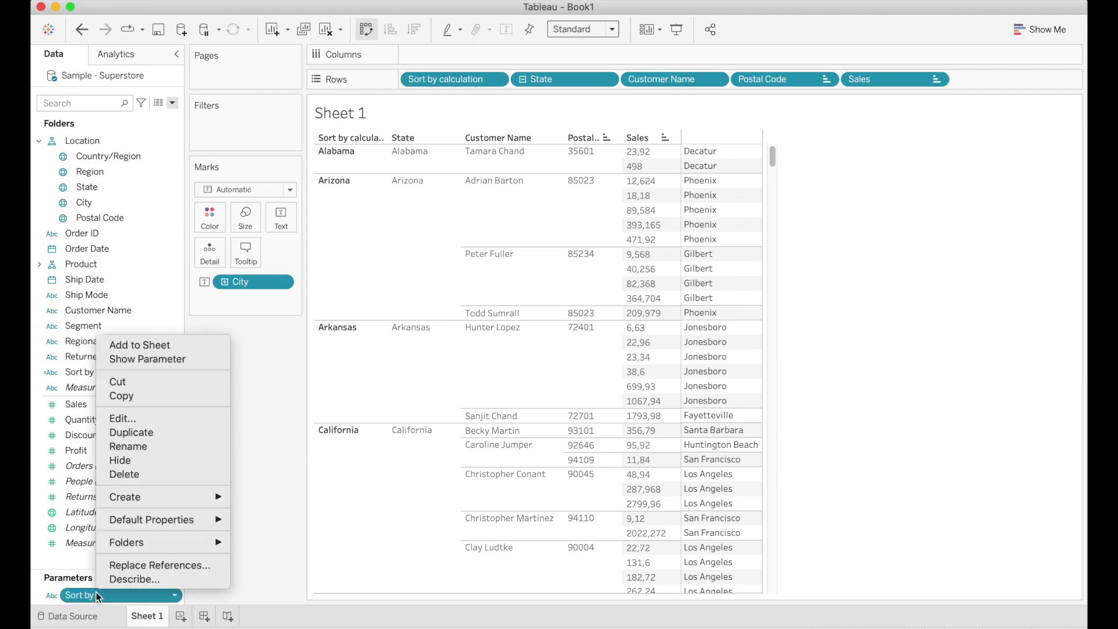
Show the Sort by parameter control on the sheet, displayed as a single value list
{"action": "left_click", "coordinate": [195, 359]}
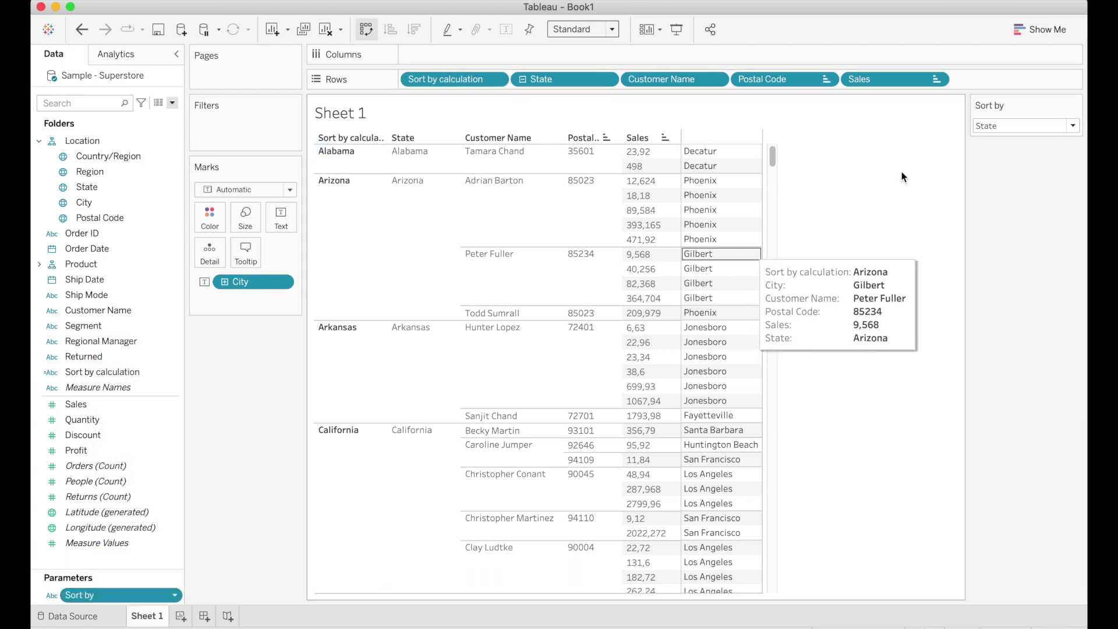
{"action": "left_click", "coordinate": [1075, 106]}
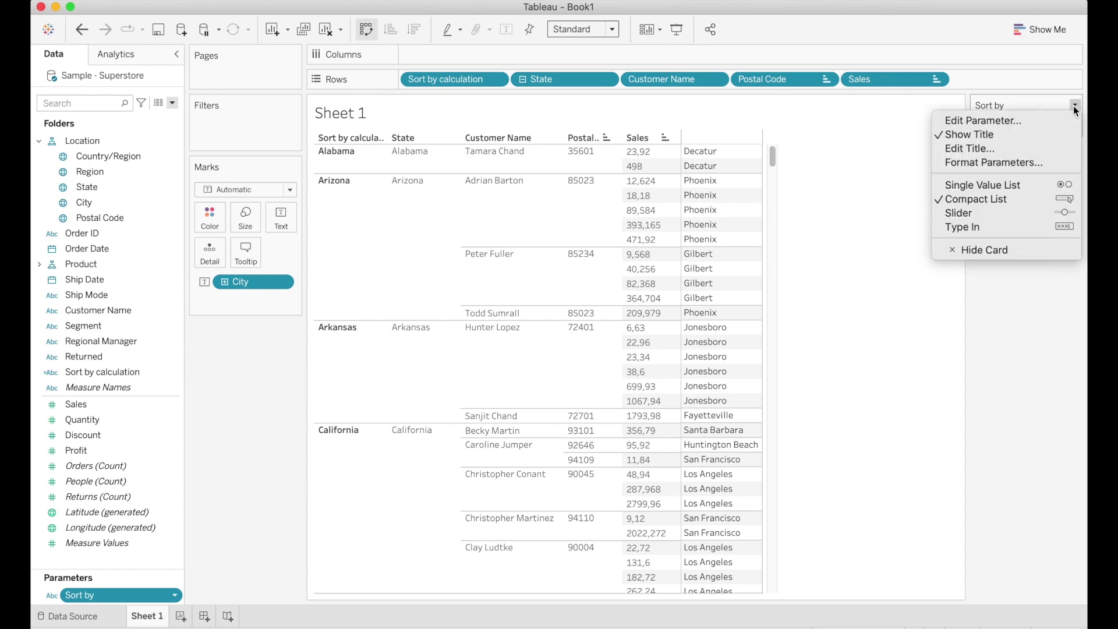
{"action": "left_click", "coordinate": [1032, 184]}
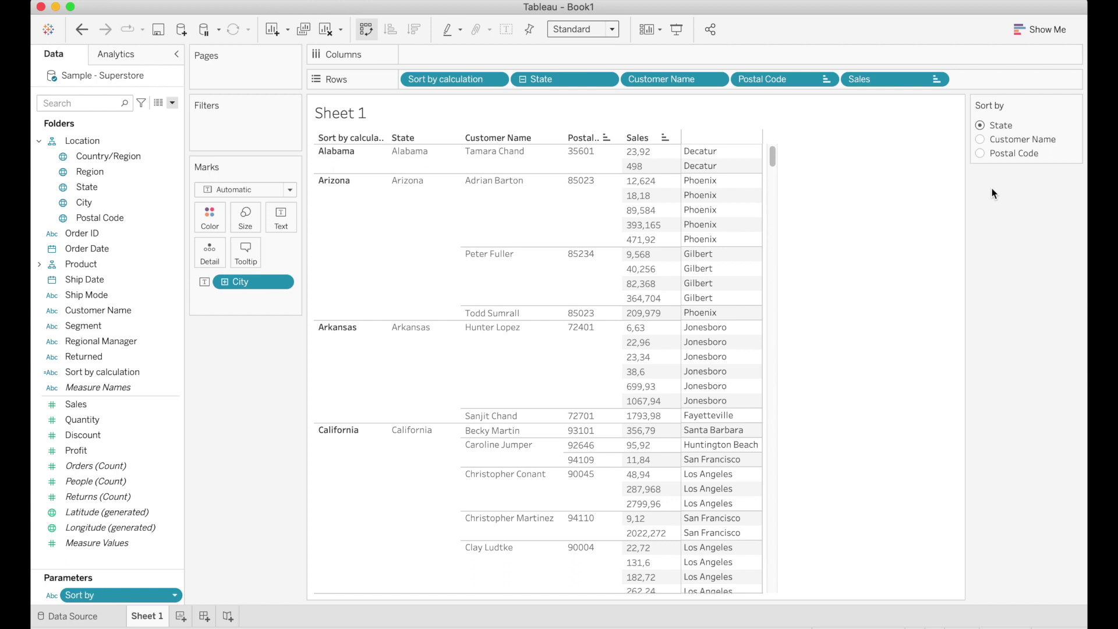
Try Customer Name and Postal Code sorting, then add Sales to the Sort by list and select it
{"action": "left_click", "coordinate": [980, 140]}
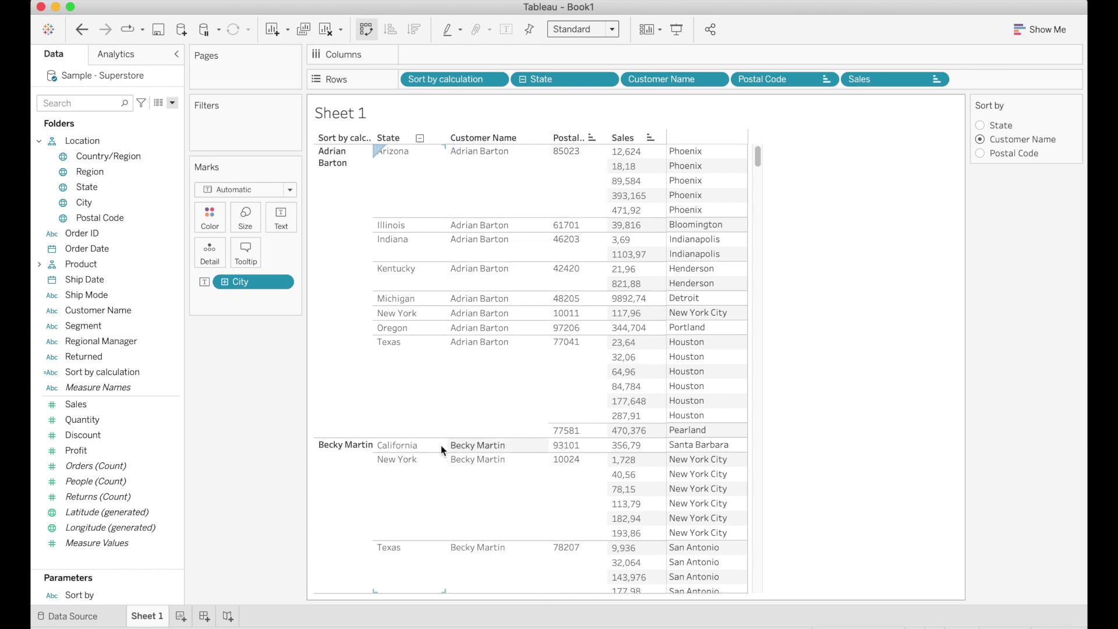
{"action": "left_click", "coordinate": [981, 153]}
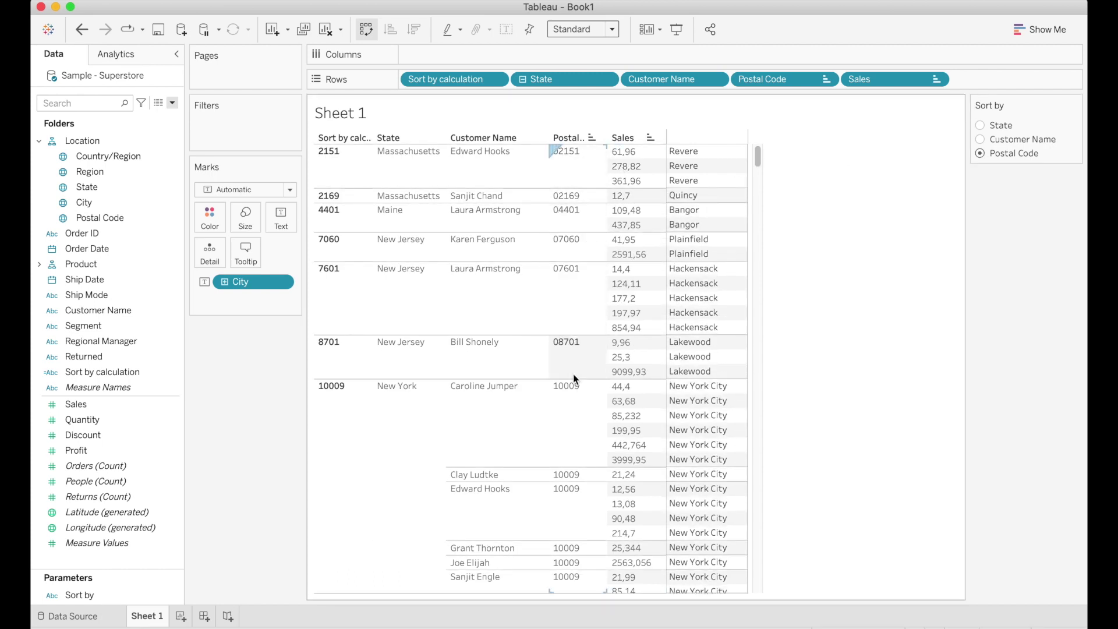
{"action": "right_click", "coordinate": [114, 593]}
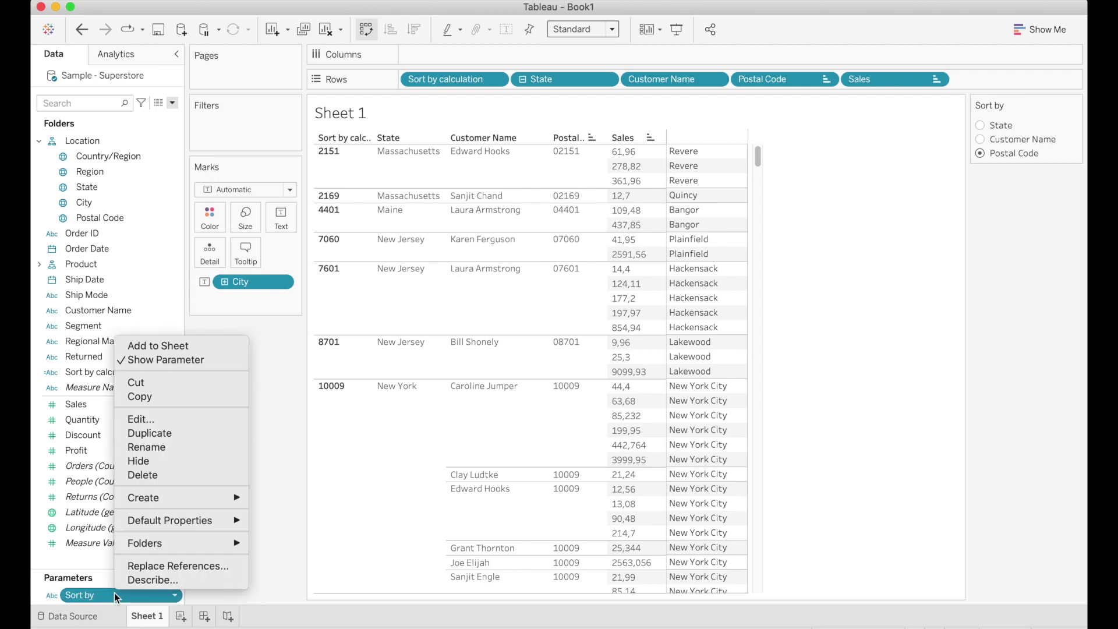
{"action": "left_click", "coordinate": [159, 418]}
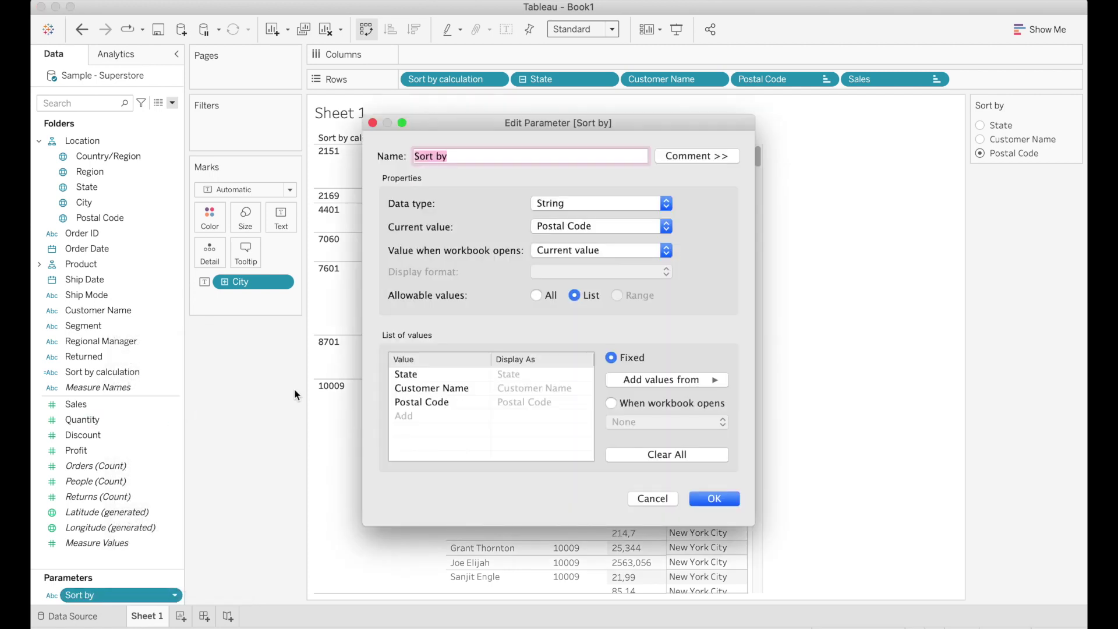
{"action": "left_click", "coordinate": [457, 417]}
{"action": "type", "text": "Sales"}
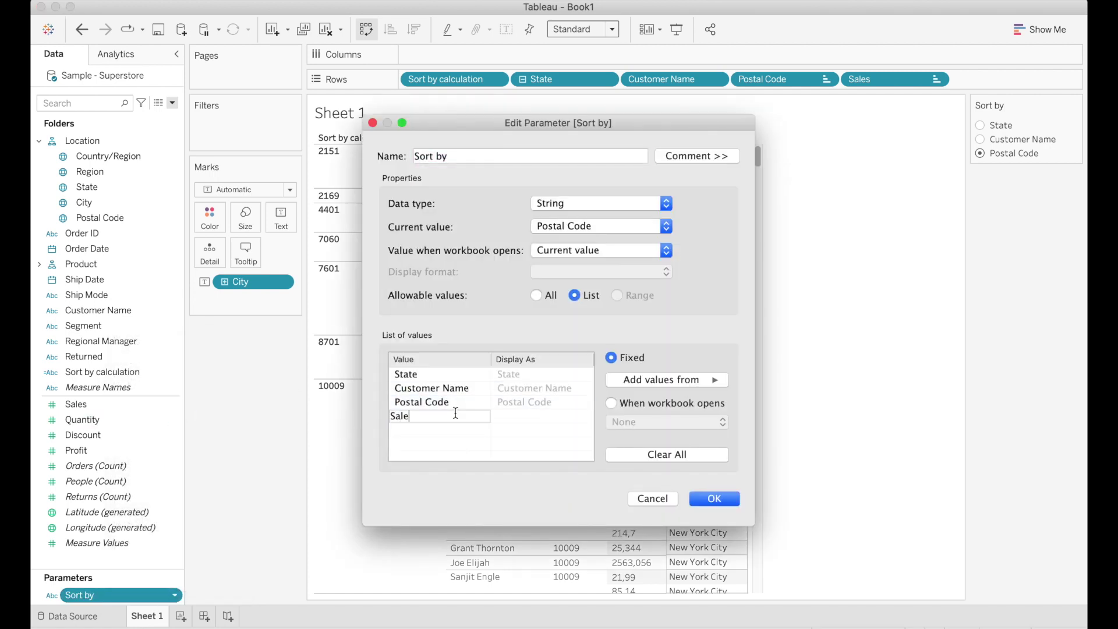
{"action": "key", "text": "Return"}
{"action": "left_click", "coordinate": [710, 500]}
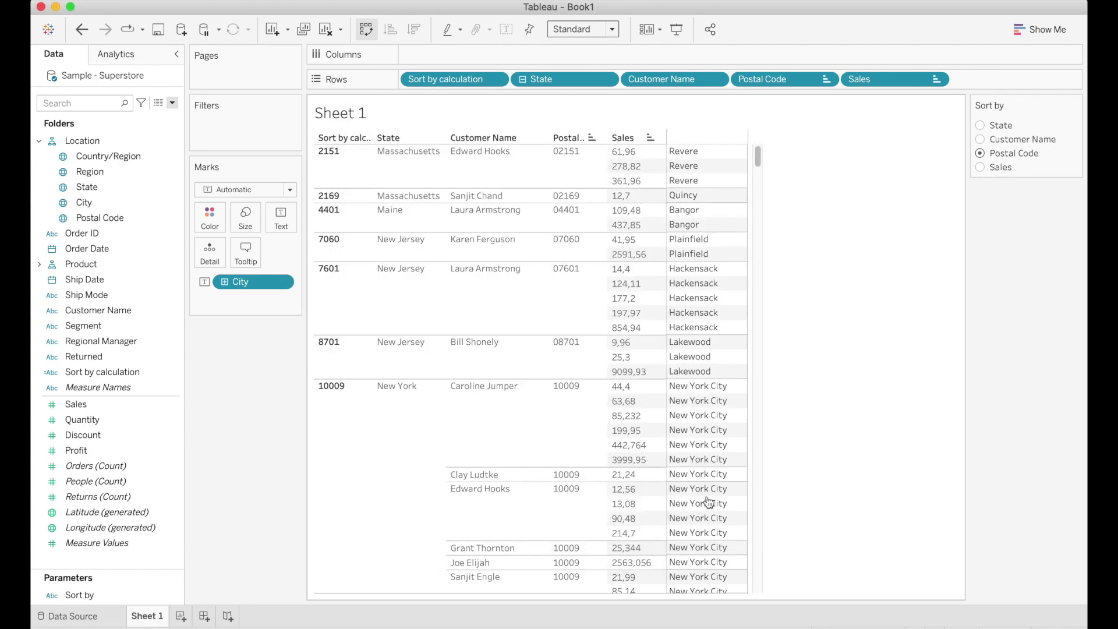
{"action": "left_click", "coordinate": [980, 168]}
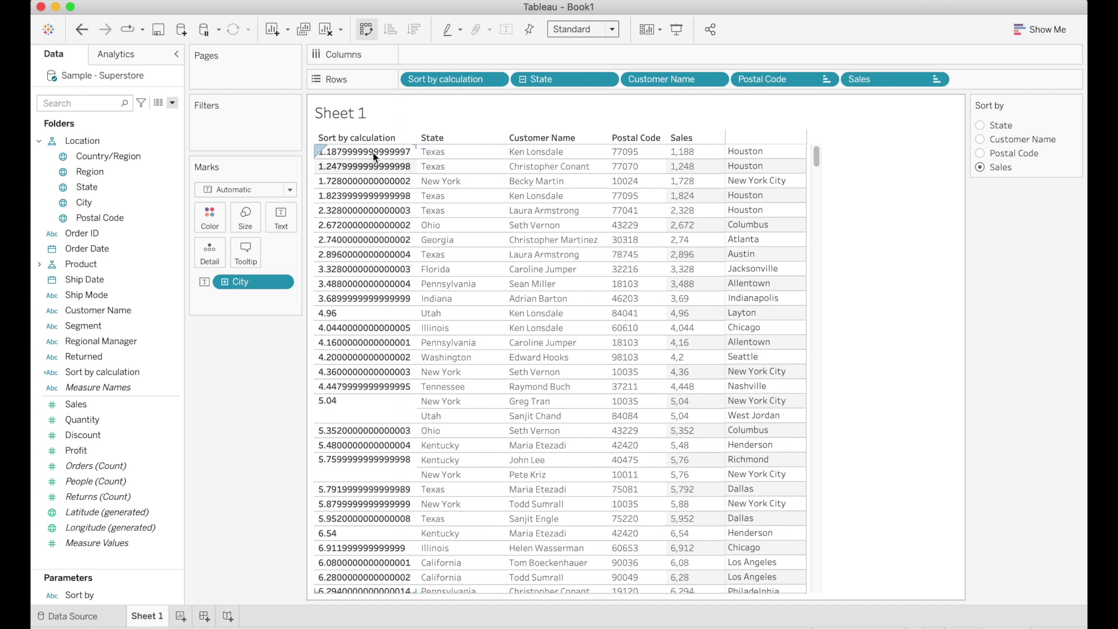
Turn off Show Header for the Sort by calculation pill on Rows
{"action": "left_click", "coordinate": [497, 80]}
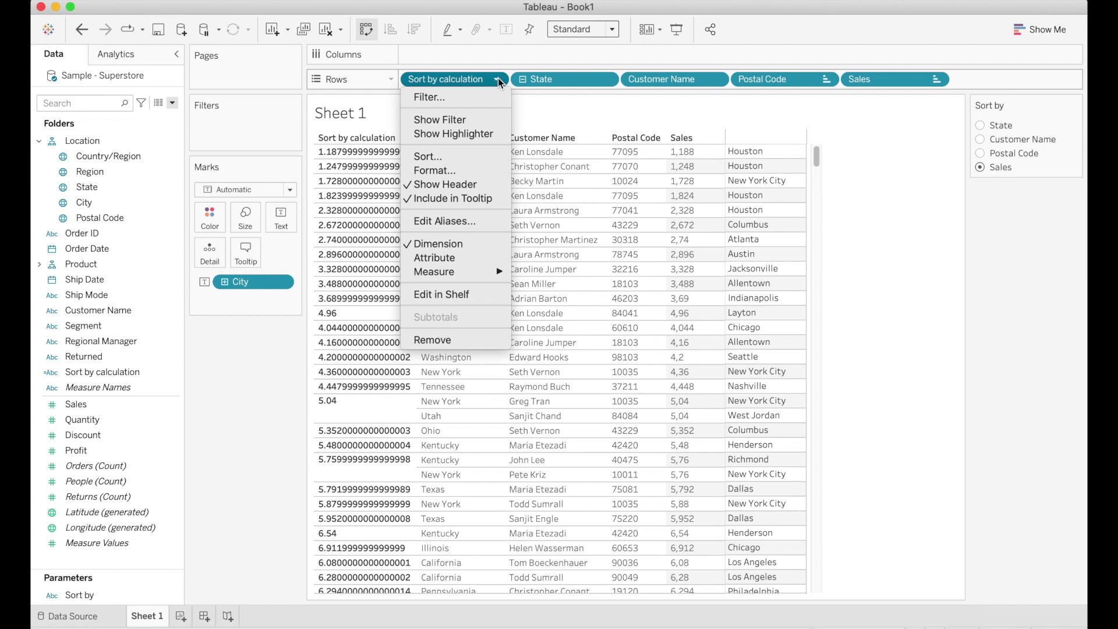
{"action": "left_click", "coordinate": [470, 181]}
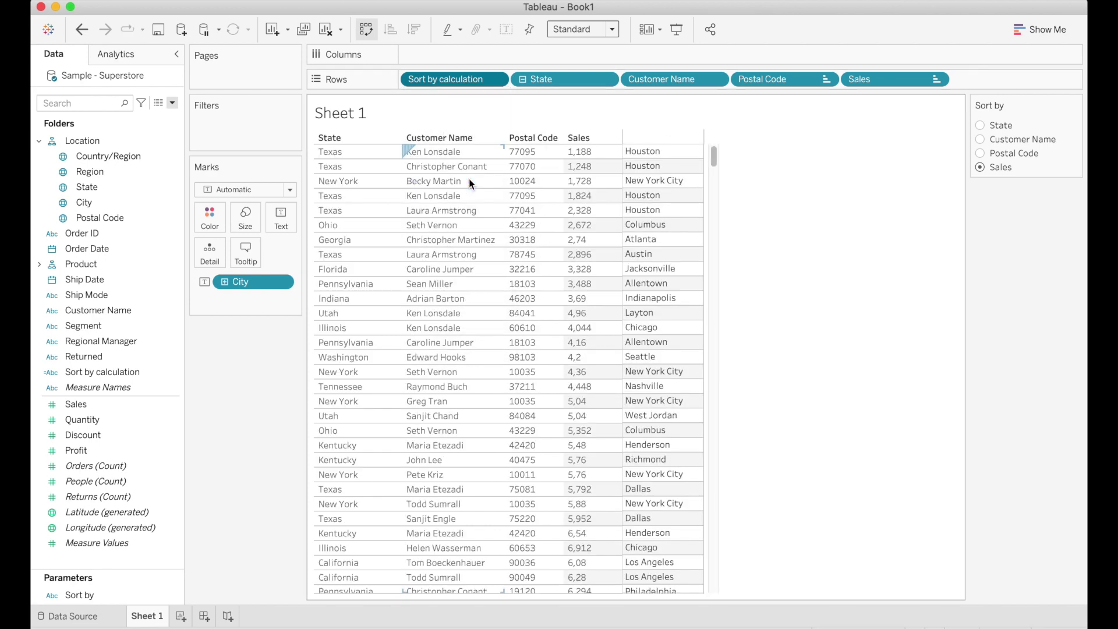